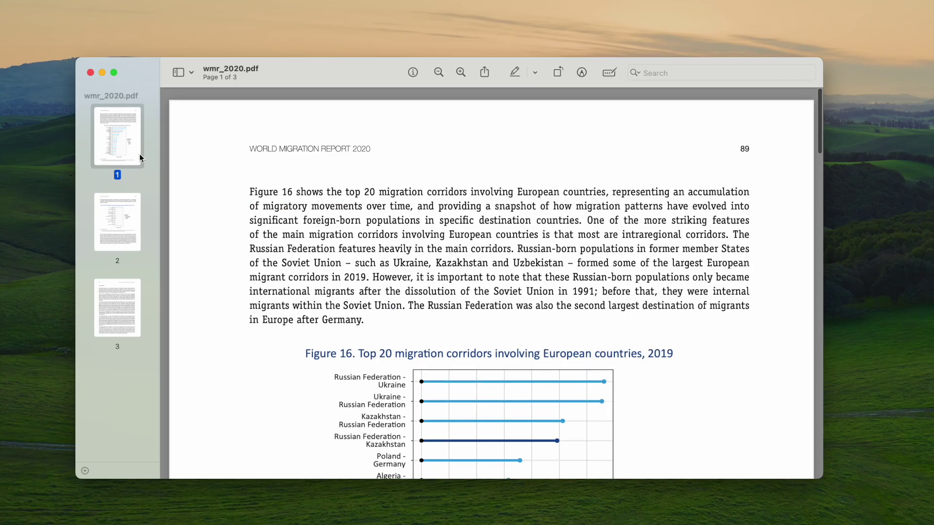
# - Place a red Shapes arrow on page 1 of wmr_2020.pdf, pointing at the Russian Federation - Ukraine label
pyautogui.click(582, 73)
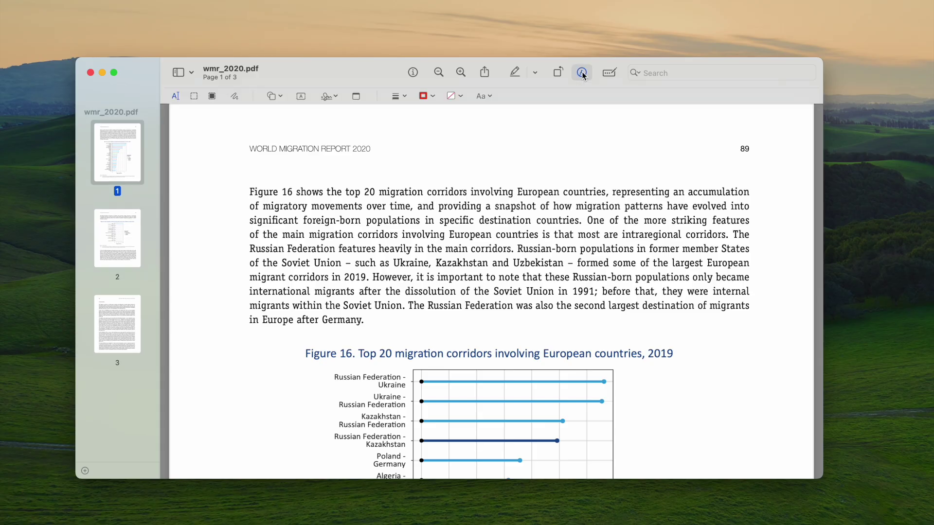
pyautogui.click(281, 97)
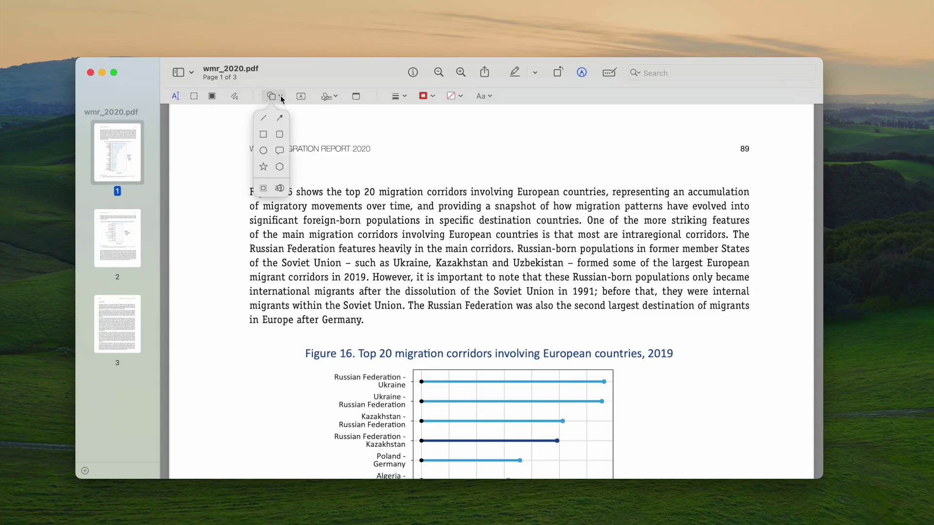
pyautogui.click(280, 119)
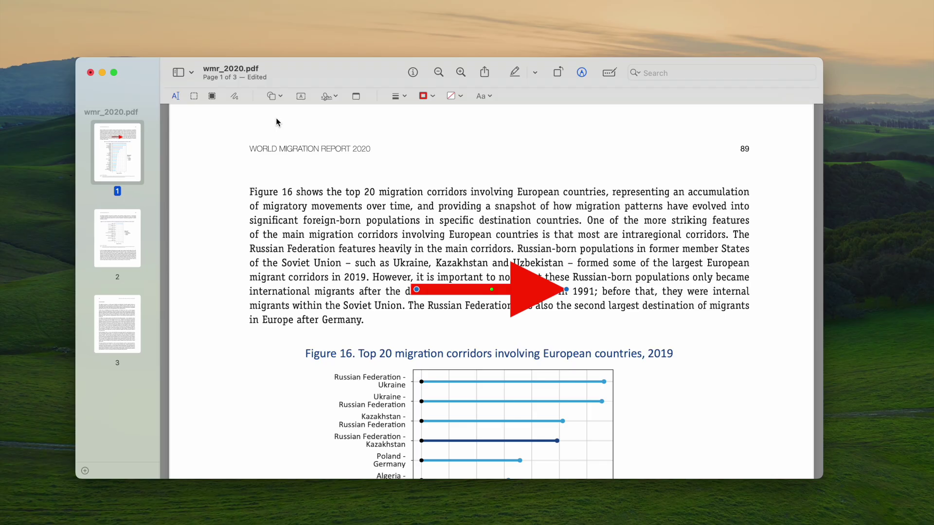
pyautogui.scroll(-2, 486, 291)
pyautogui.moveTo(525, 289); pyautogui.dragTo(292, 321)
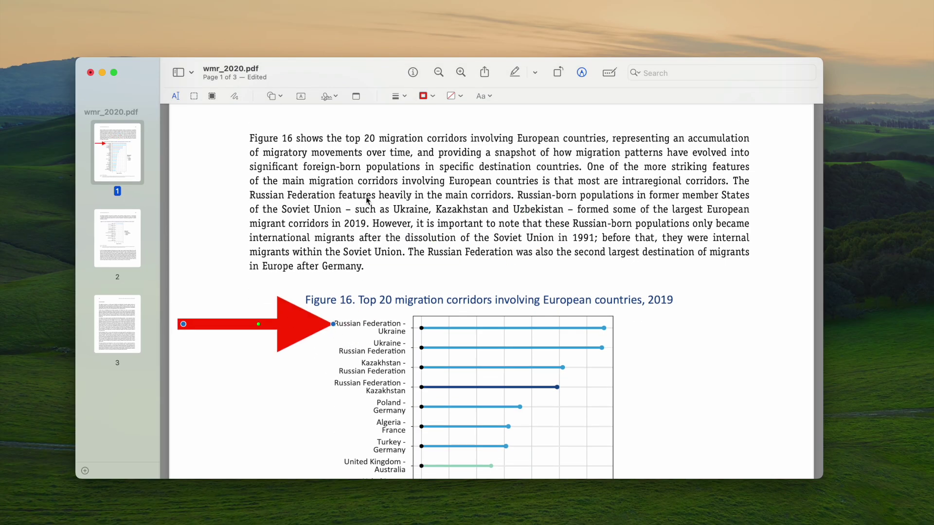
# - Restyle the arrow as a thin purple line
pyautogui.click(404, 99)
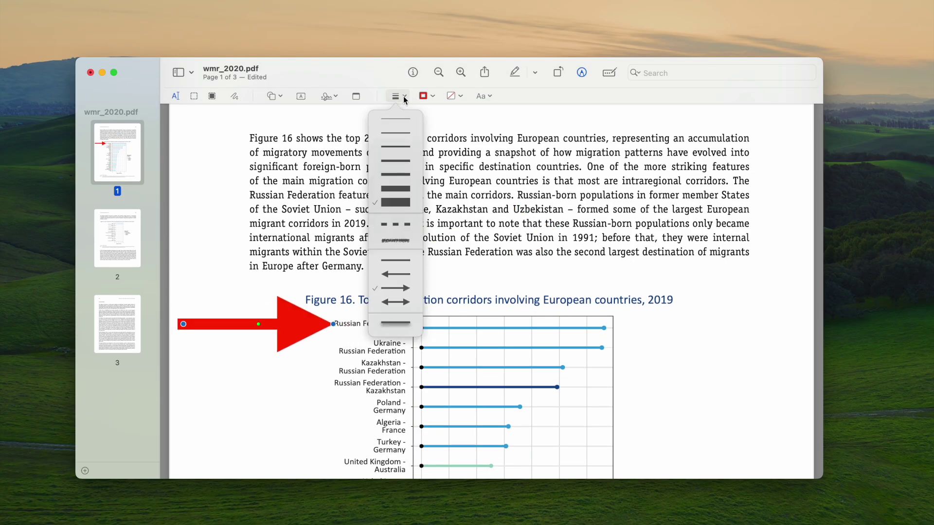
pyautogui.click(390, 176)
pyautogui.click(427, 96)
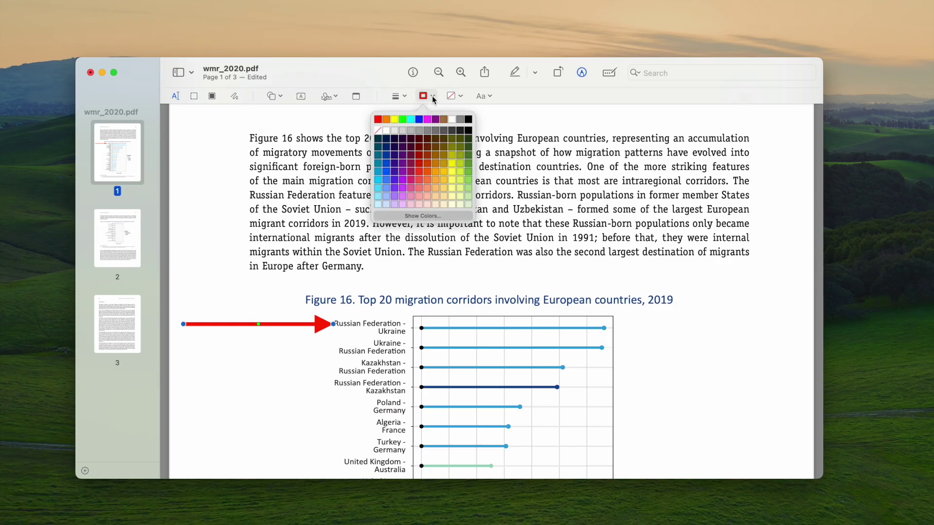
pyautogui.click(408, 183)
# - Curve the arrow from lower left up toward the Russian Federation - Ukraine row
pyautogui.moveTo(183, 324); pyautogui.dragTo(227, 401)
pyautogui.moveTo(294, 369)
pyautogui.mouseDown()
pyautogui.moveTo(337, 378)
pyautogui.moveTo(301, 354)
pyautogui.mouseUp()
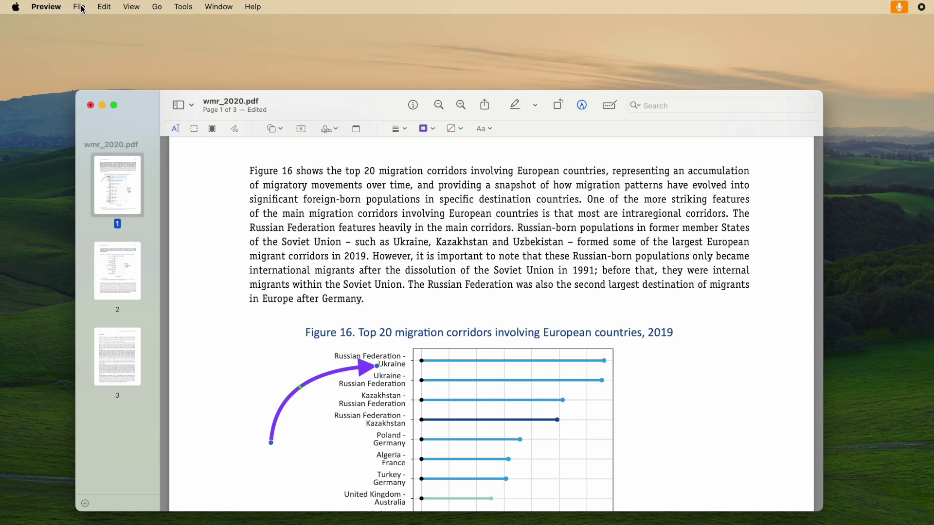
pyautogui.click(80, 7)
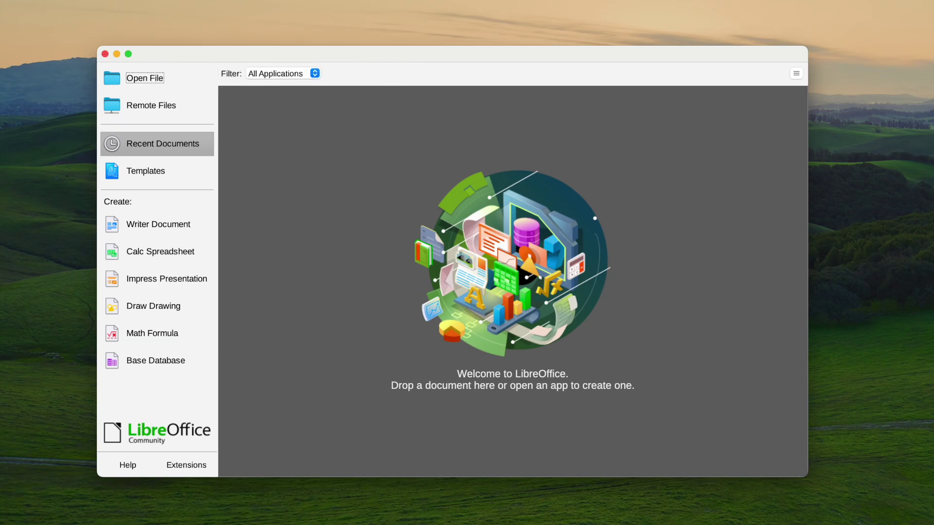
# - Open wmr_2020.pdf in LibreOffice Draw and draw a Line Ends with Arrow toward the corridor labels
pyautogui.moveTo(834, 295); pyautogui.dragTo(543, 263)
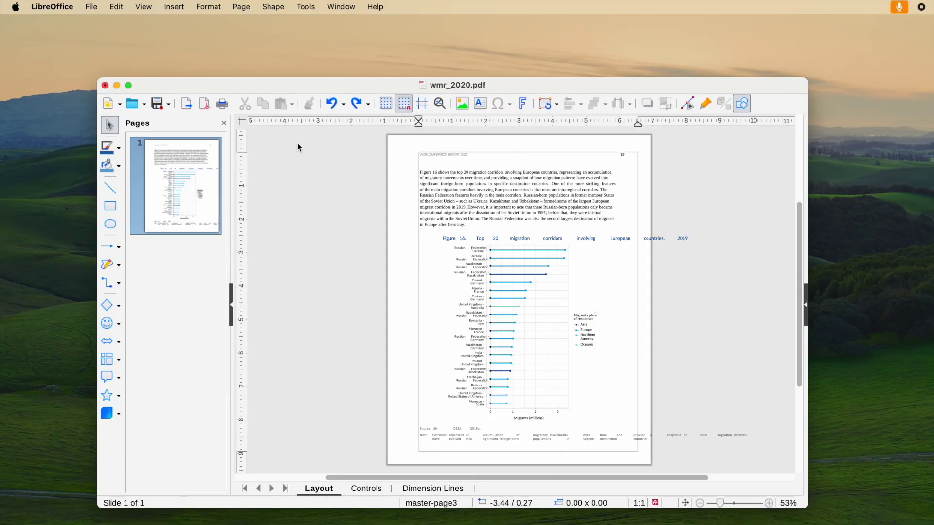
pyautogui.click(271, 8)
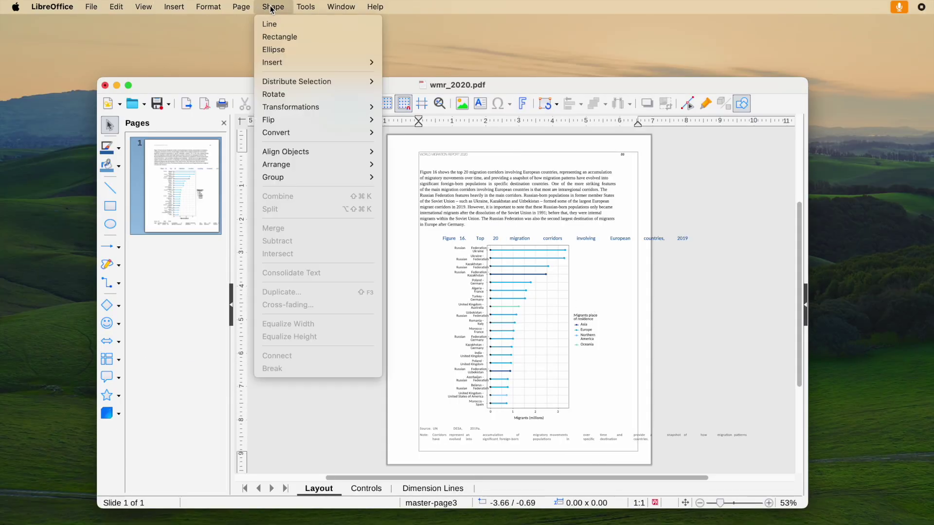
pyautogui.moveTo(282, 63)
pyautogui.moveTo(407, 66)
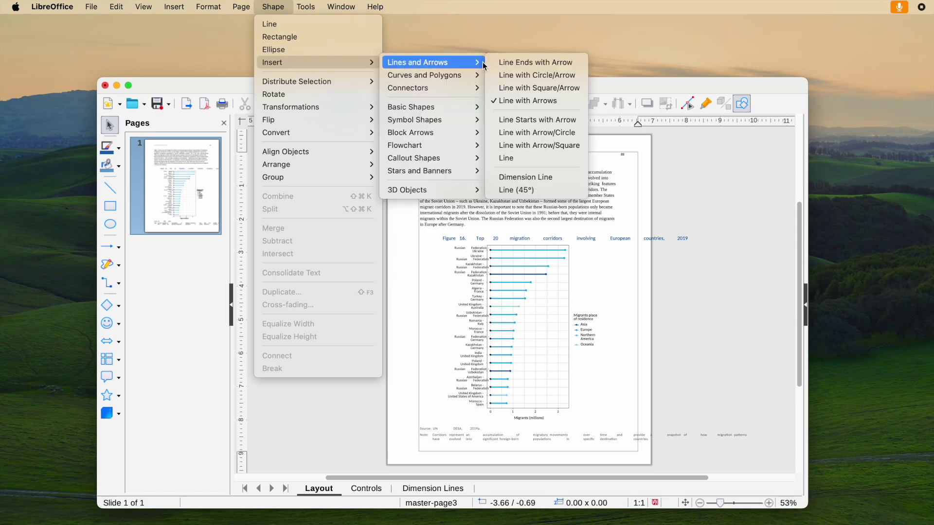
pyautogui.click(535, 62)
pyautogui.click(770, 233)
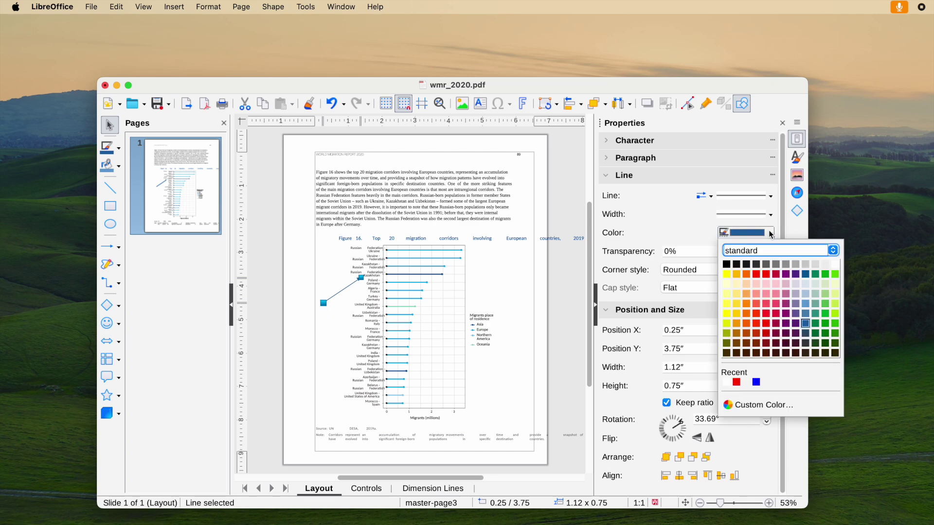
# - Make the arrow dark red with a thicker line width
pyautogui.click(766, 324)
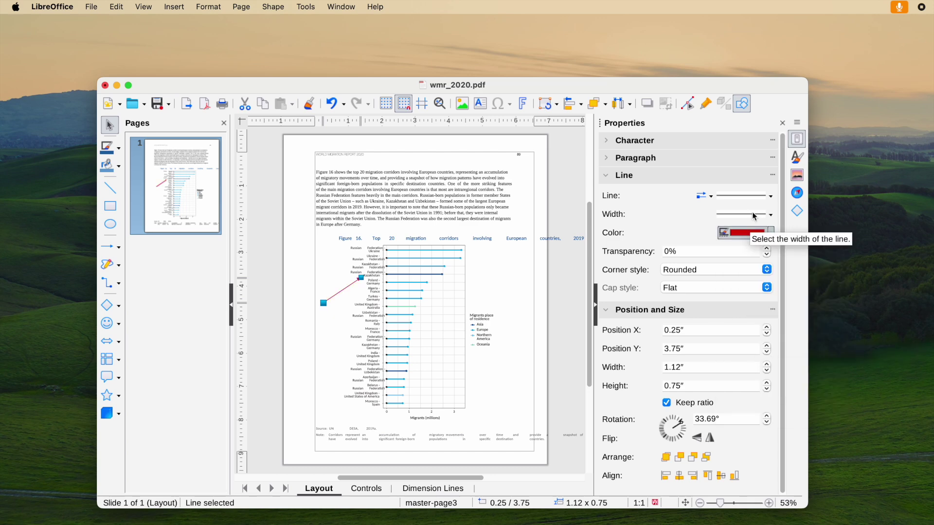
pyautogui.click(770, 216)
pyautogui.click(744, 269)
pyautogui.click(771, 215)
pyautogui.click(741, 314)
# - Rotate the arrow down to 20° and bring up WPS Office's PDF start page
pyautogui.click(767, 423)
pyautogui.click(767, 423)
pyautogui.click(767, 422)
pyautogui.click(539, 439)
pyautogui.click(93, 8)
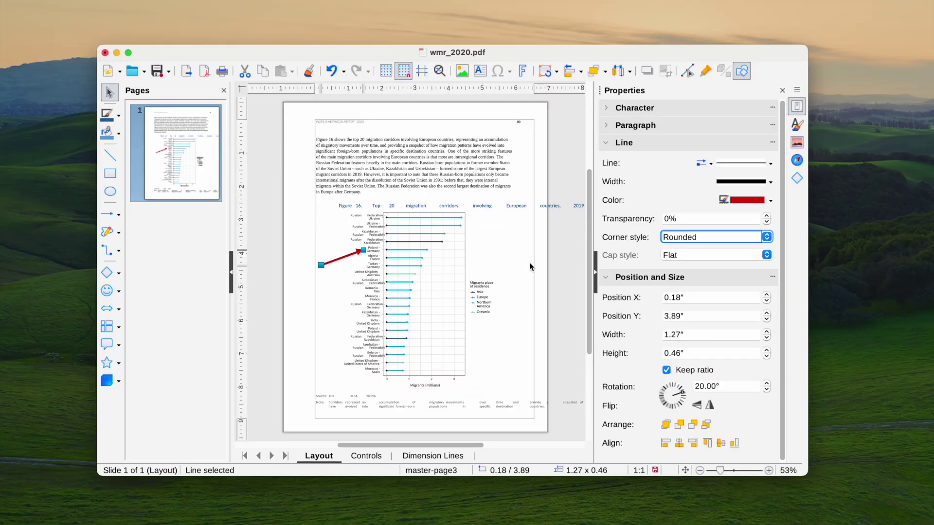
pyautogui.click(485, 206)
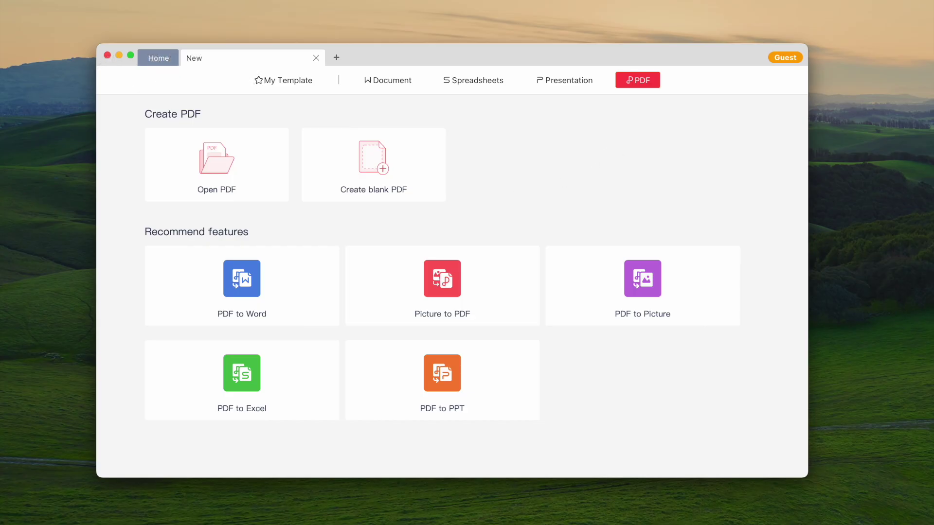
# - Open wmr_2020.pdf in WPS Office and select the Comment Arrow shape tool
pyautogui.click(223, 173)
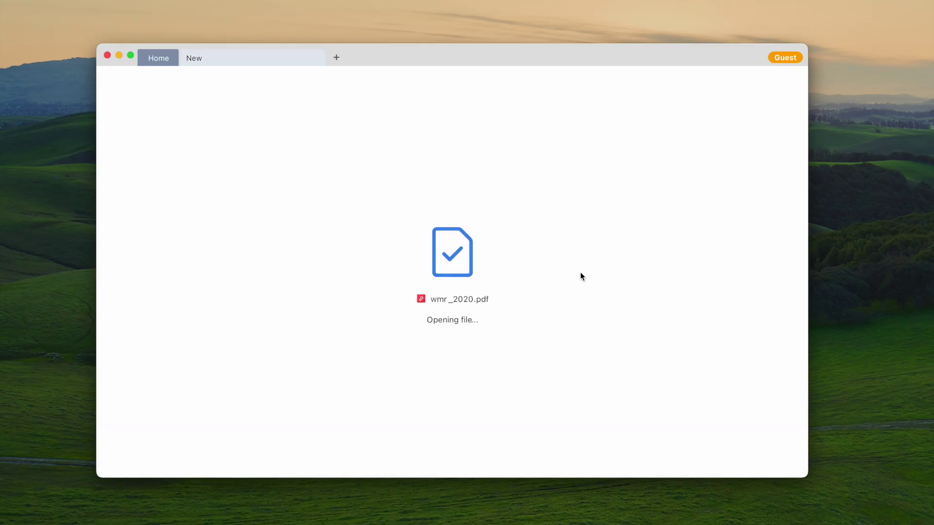
pyautogui.scroll(-2, 432, 170)
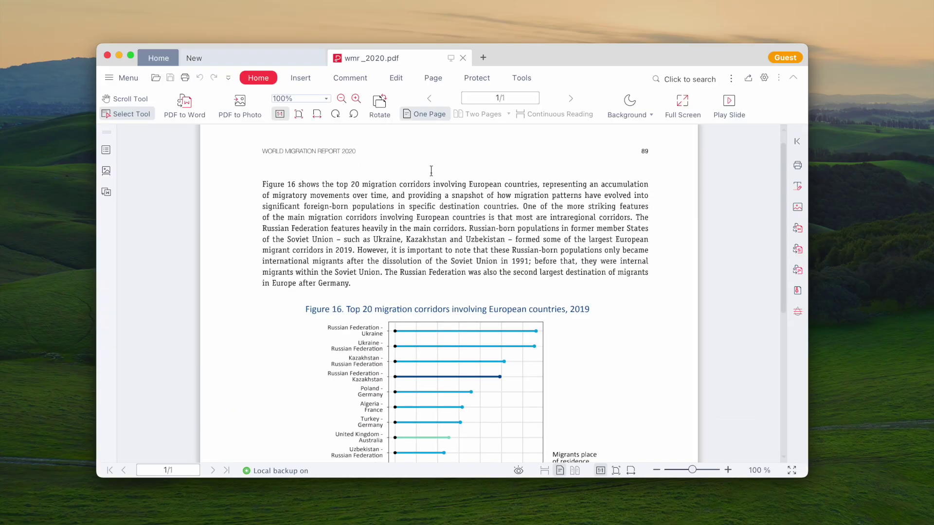
pyautogui.click(348, 80)
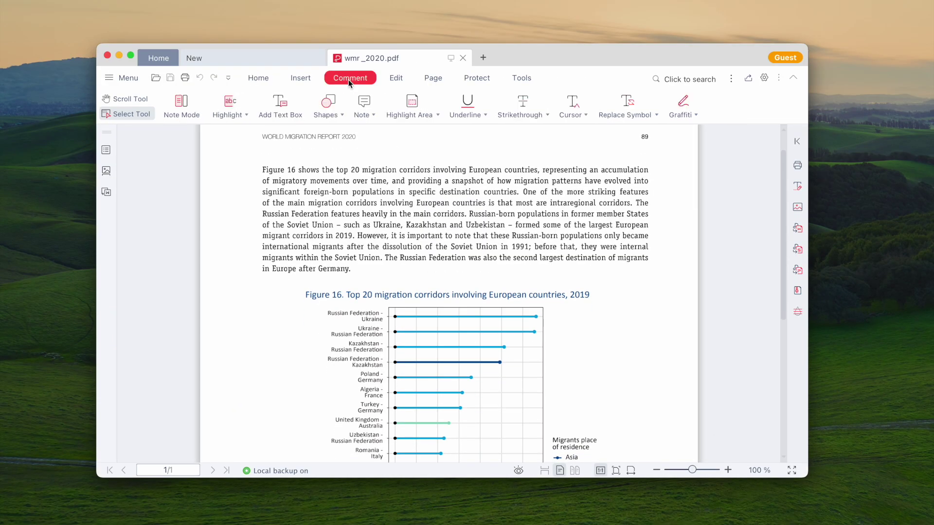
pyautogui.click(327, 107)
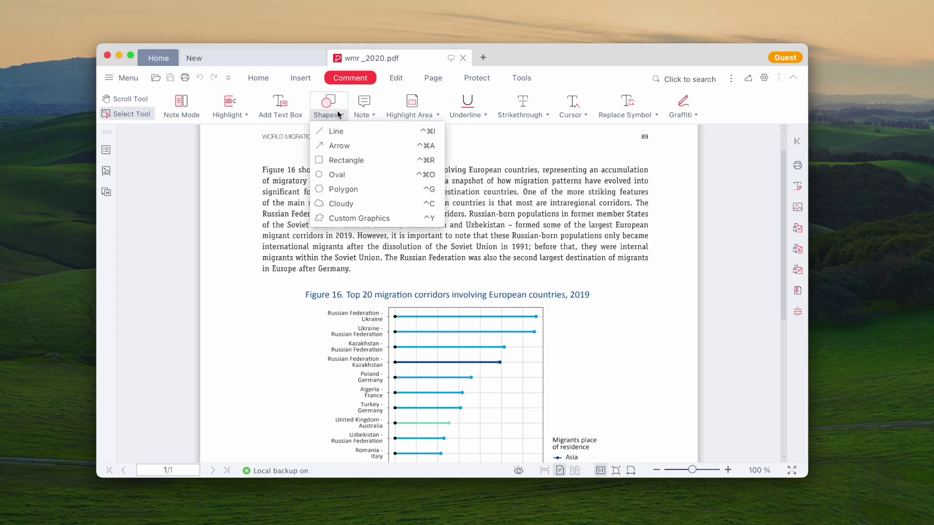
pyautogui.click(344, 146)
# - Draw an arrow at the chart's upper rows and make it dashed
pyautogui.moveTo(250, 356); pyautogui.dragTo(325, 339)
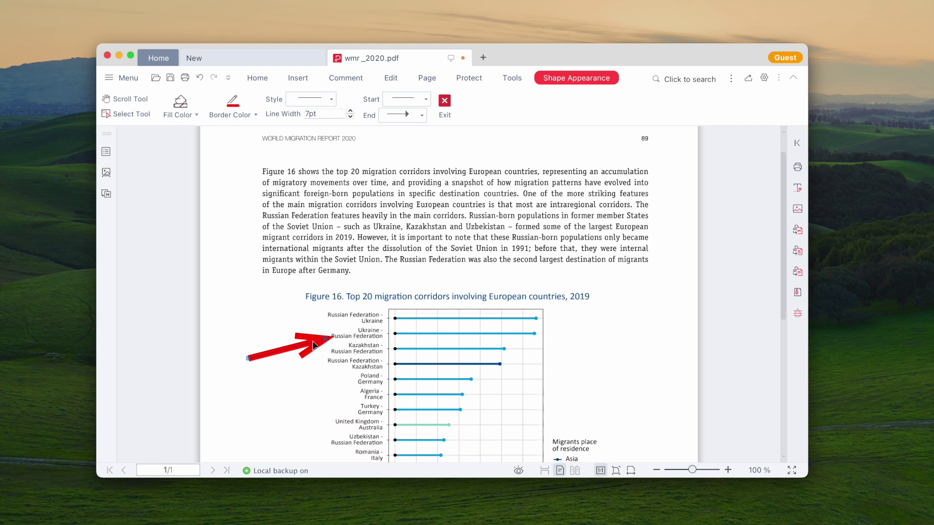
pyautogui.click(321, 99)
pyautogui.click(308, 122)
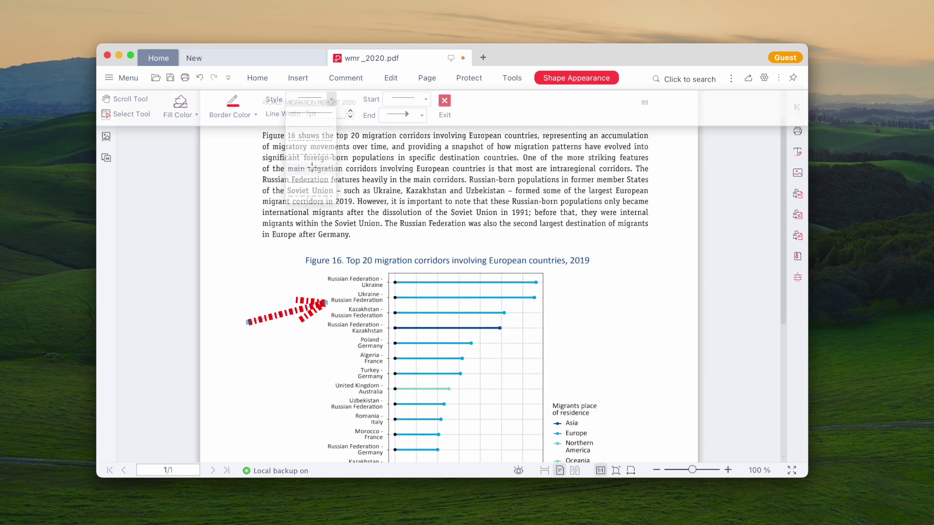
# - Color the dashed arrow green and move it down to the Russian Federation - Kazakhstan row
pyautogui.click(553, 79)
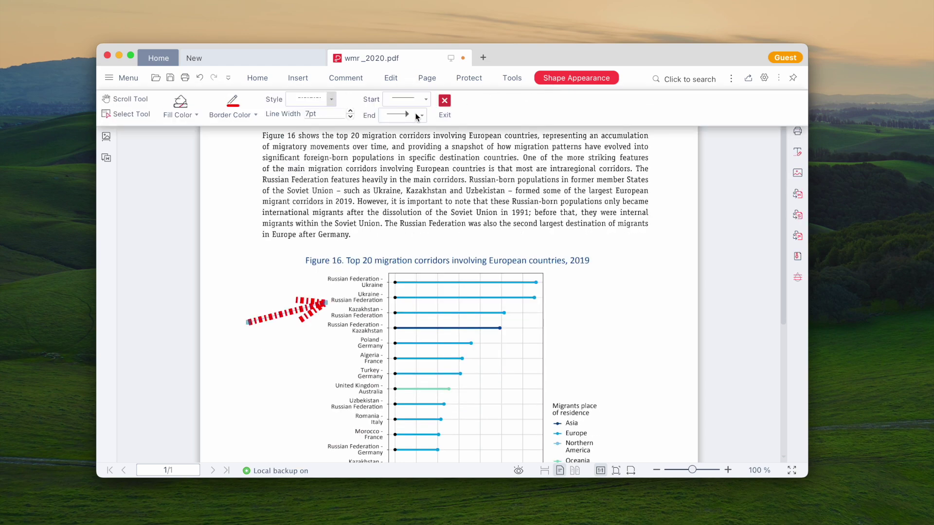
pyautogui.click(257, 114)
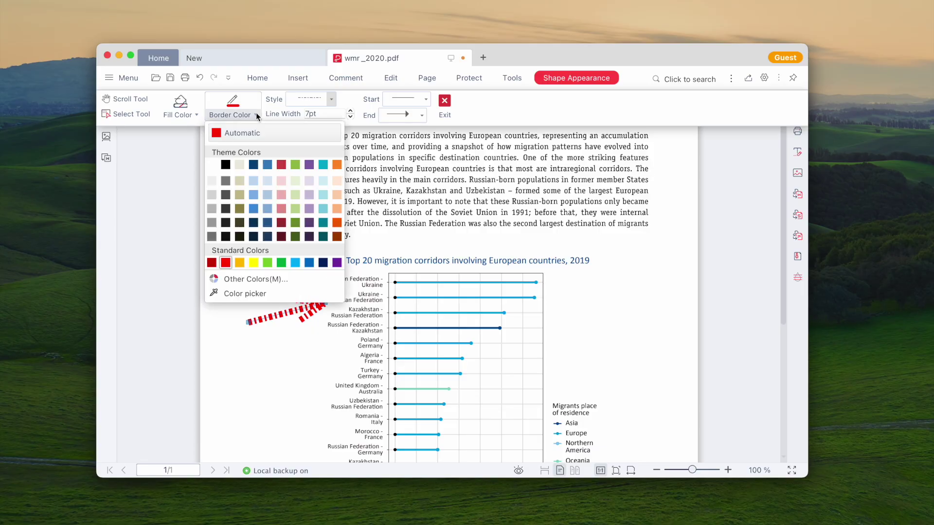
pyautogui.click(284, 262)
pyautogui.moveTo(314, 317); pyautogui.dragTo(313, 339)
pyautogui.click(92, 6)
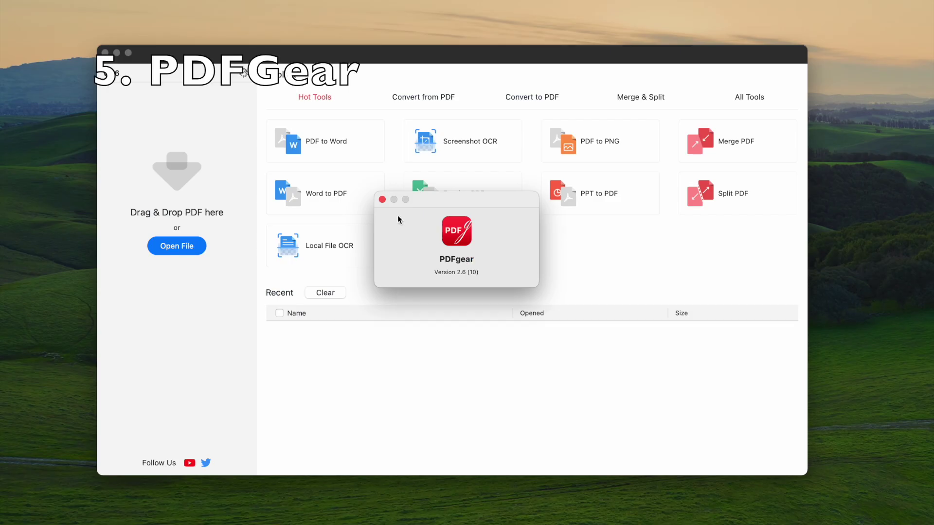
# - Dismiss the About PDFgear window and drop wmr_2020.pdf into the All Tools area
pyautogui.click(382, 199)
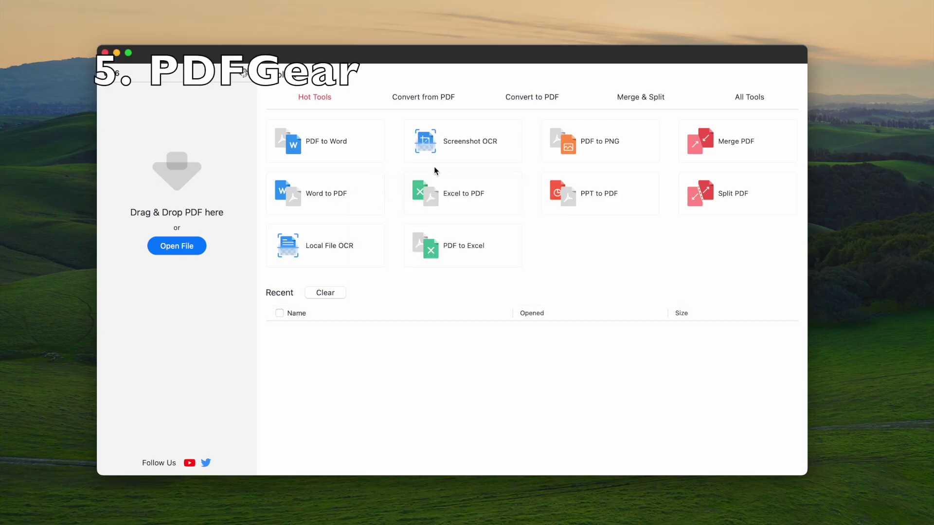
pyautogui.click(749, 97)
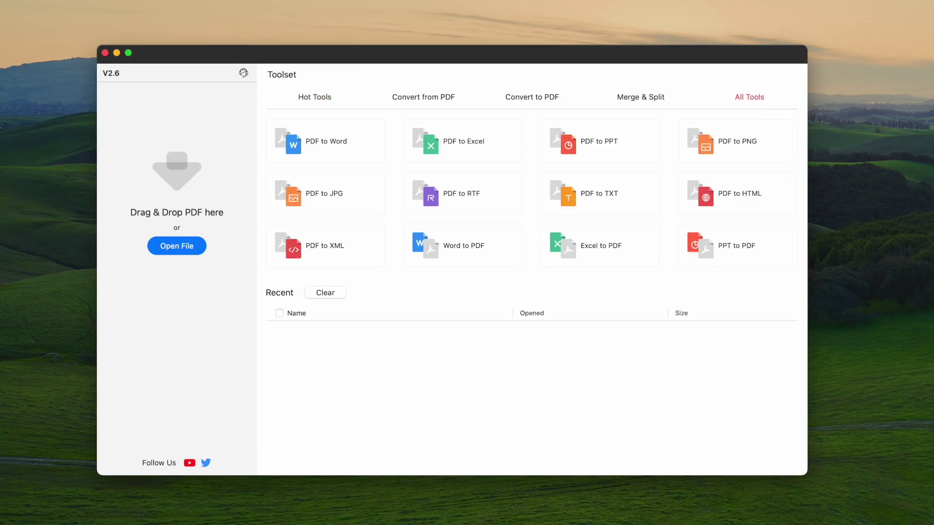
pyautogui.moveTo(588, 350); pyautogui.dragTo(167, 166)
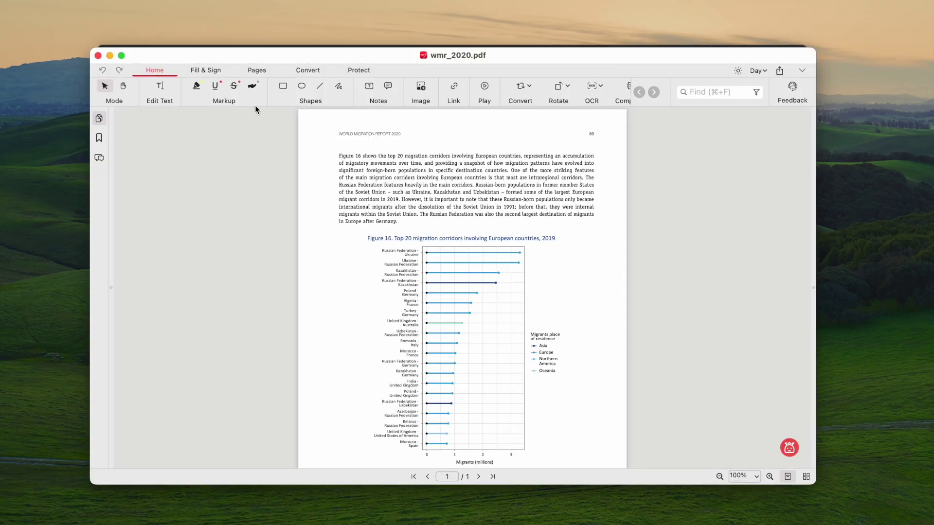
# - Draw a 7 pt light-cyan arrow pointing at the Poland - Germany row of Figure 16
pyautogui.scroll(-2, 252, 109)
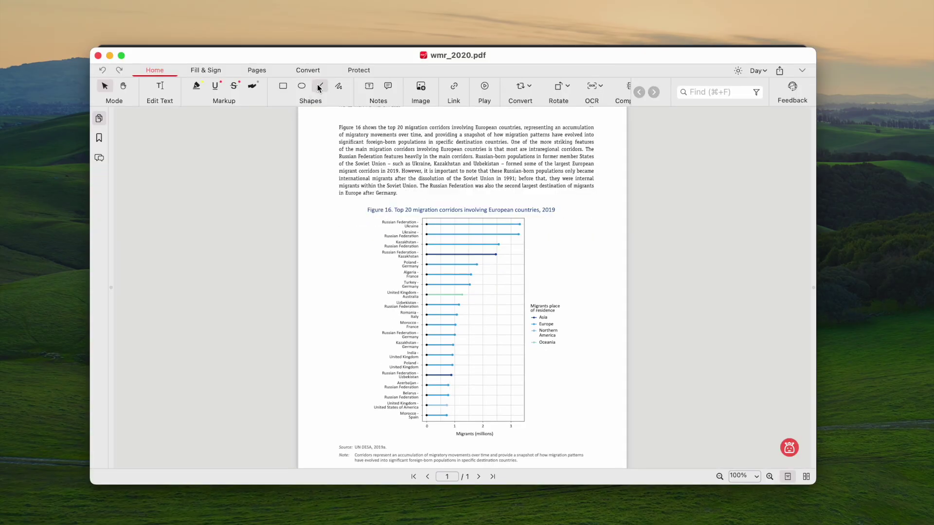
pyautogui.click(320, 87)
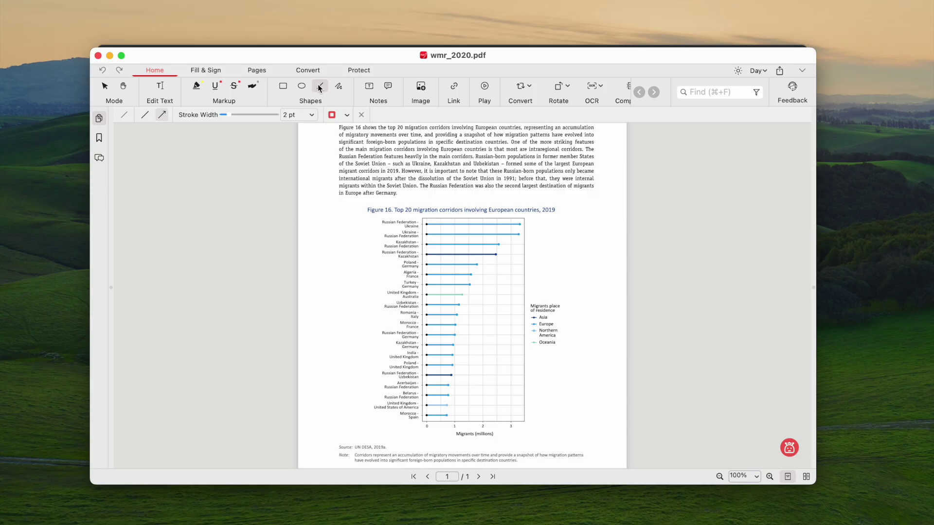
pyautogui.click(162, 115)
pyautogui.moveTo(248, 116); pyautogui.dragTo(253, 115)
pyautogui.click(346, 114)
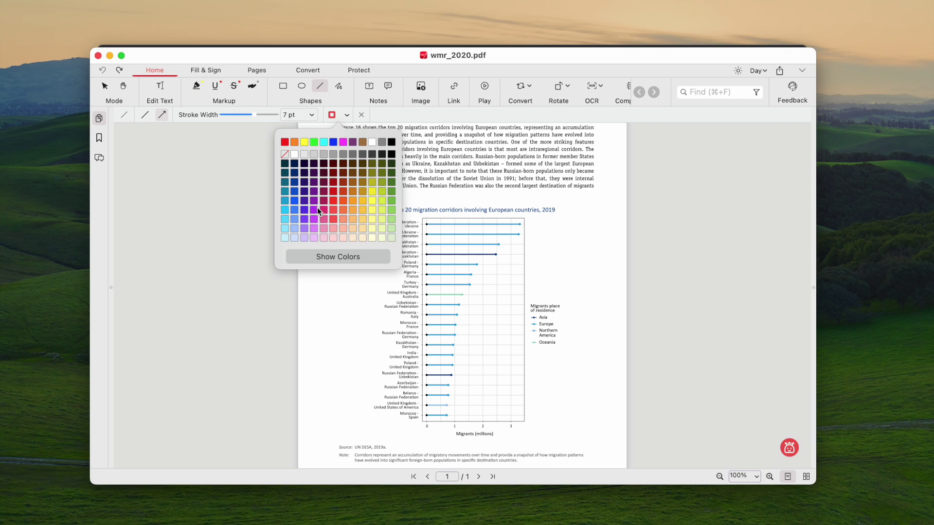
pyautogui.click(285, 219)
pyautogui.moveTo(350, 323)
pyautogui.mouseDown()
pyautogui.moveTo(395, 315)
pyautogui.moveTo(379, 271)
pyautogui.mouseUp()
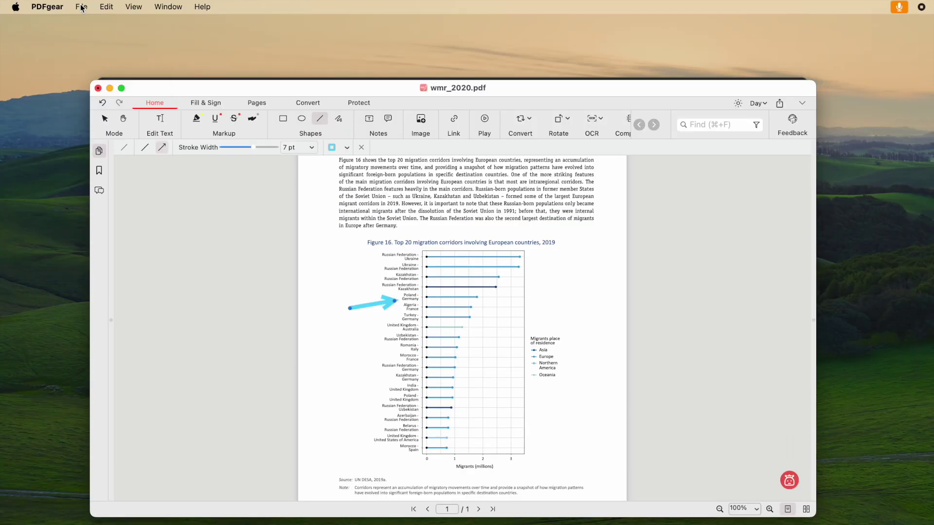
pyautogui.click(81, 7)
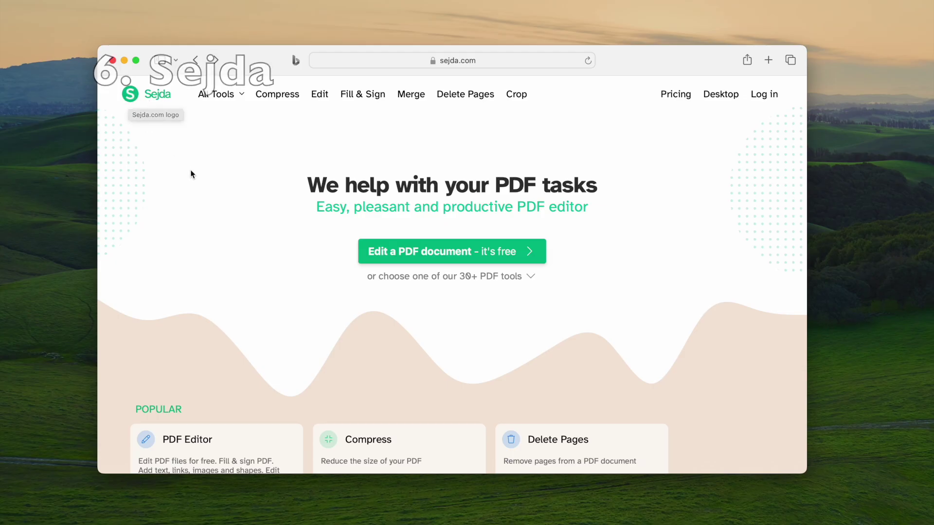
# - Upload wmr_2020.pdf to Sejda's 'Edit a PDF document' editor and open the Shapes list
pyautogui.click(227, 100)
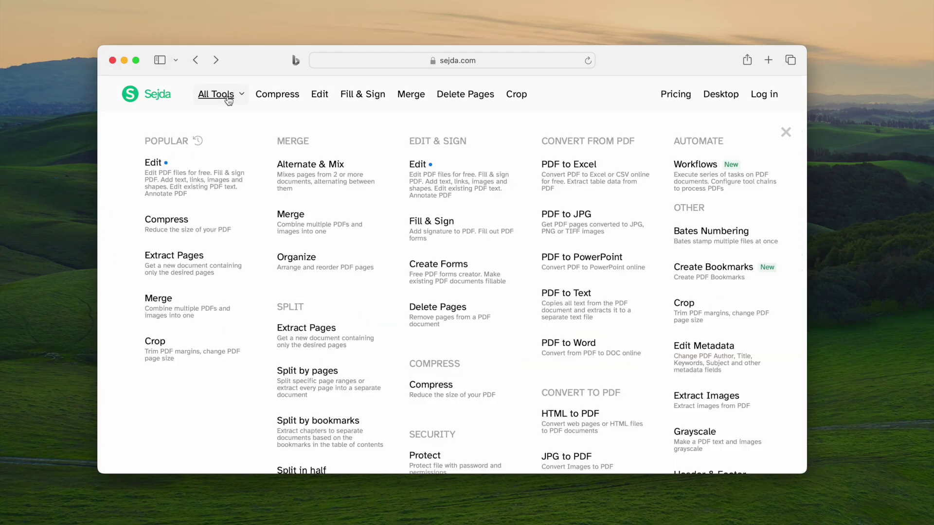
pyautogui.click(785, 133)
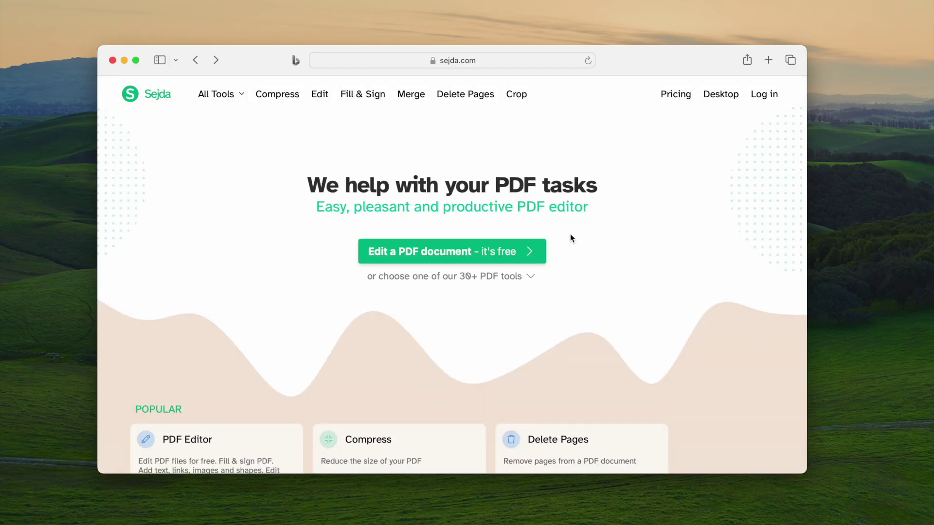
pyautogui.click(428, 249)
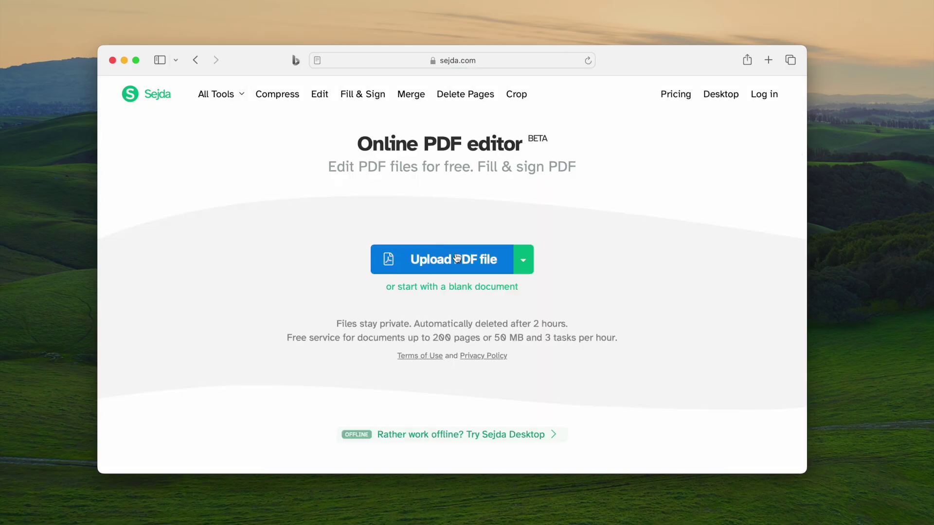
pyautogui.moveTo(778, 340); pyautogui.dragTo(443, 260)
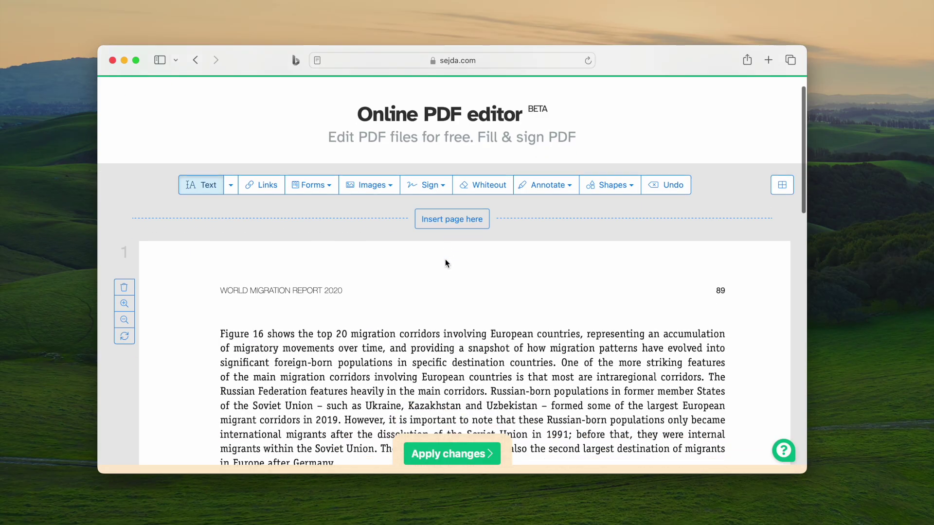
pyautogui.click(611, 135)
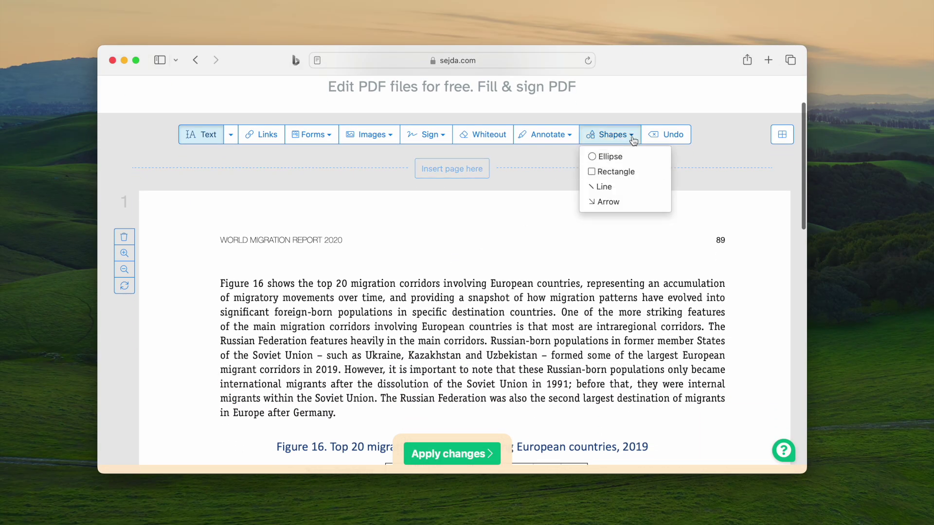
# - Draw an arrow pointing at the Russian Federation - Kazakhstan row of Figure 16
pyautogui.click(616, 202)
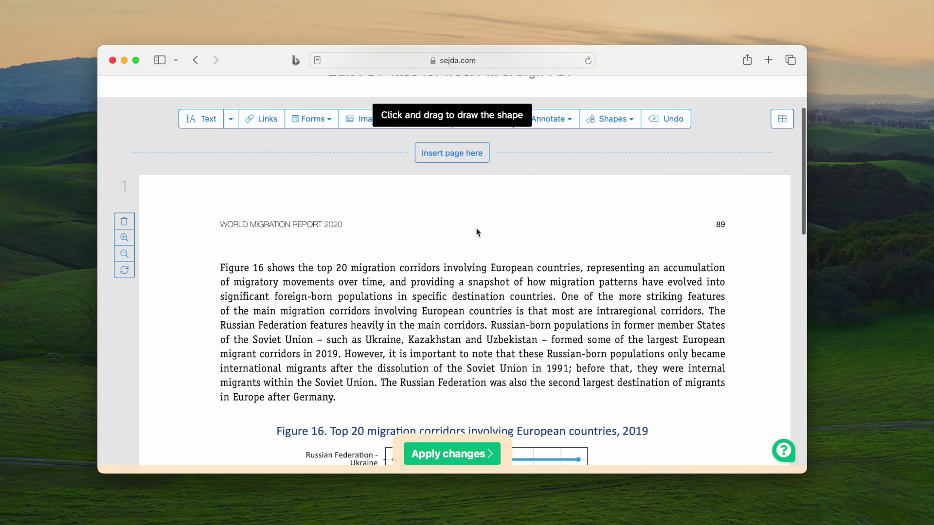
pyautogui.scroll(-8, 477, 232)
pyautogui.moveTo(287, 335); pyautogui.dragTo(242, 363)
pyautogui.moveTo(302, 331); pyautogui.dragTo(301, 335)
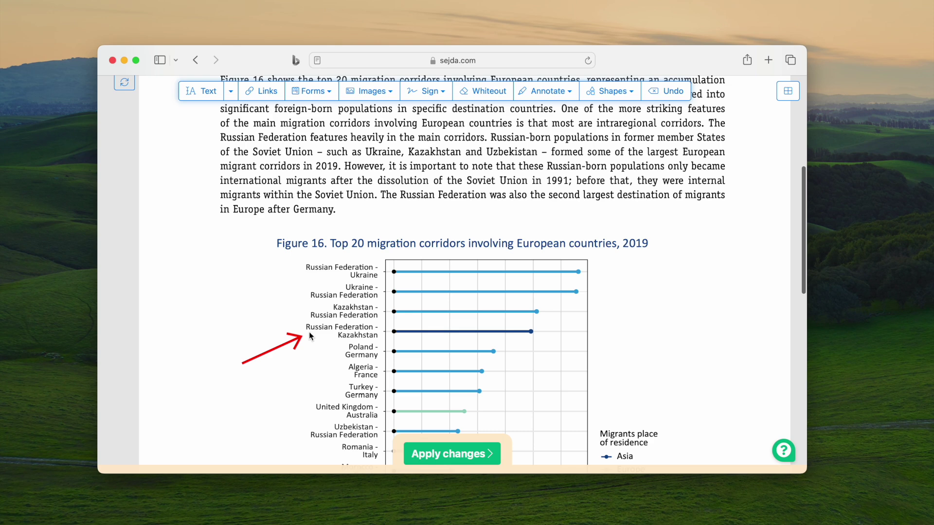
# - Make the arrow blue with the thickest line
pyautogui.click(282, 313)
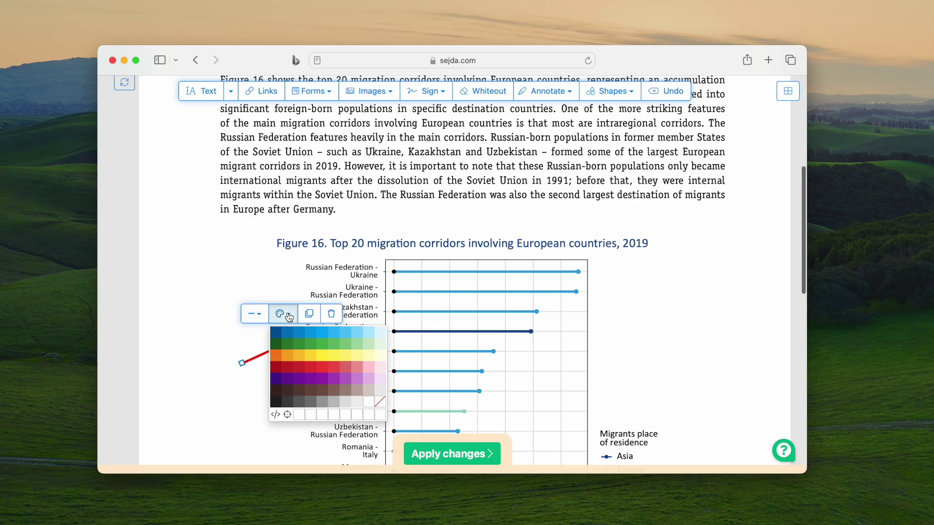
pyautogui.click(311, 333)
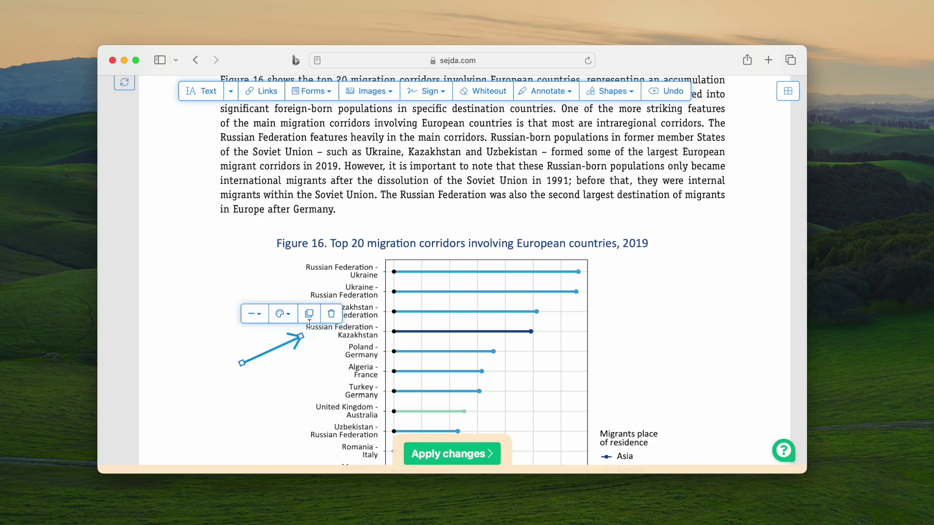
pyautogui.click(254, 314)
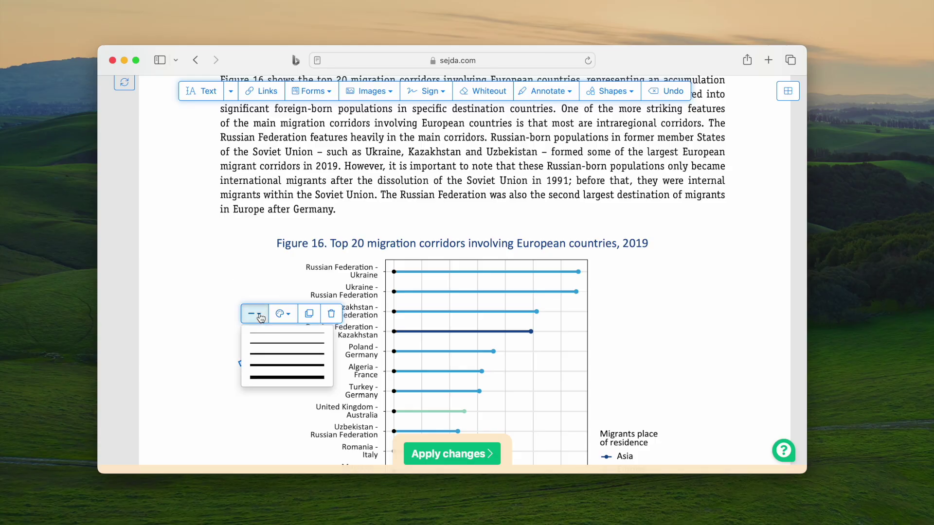
pyautogui.click(267, 377)
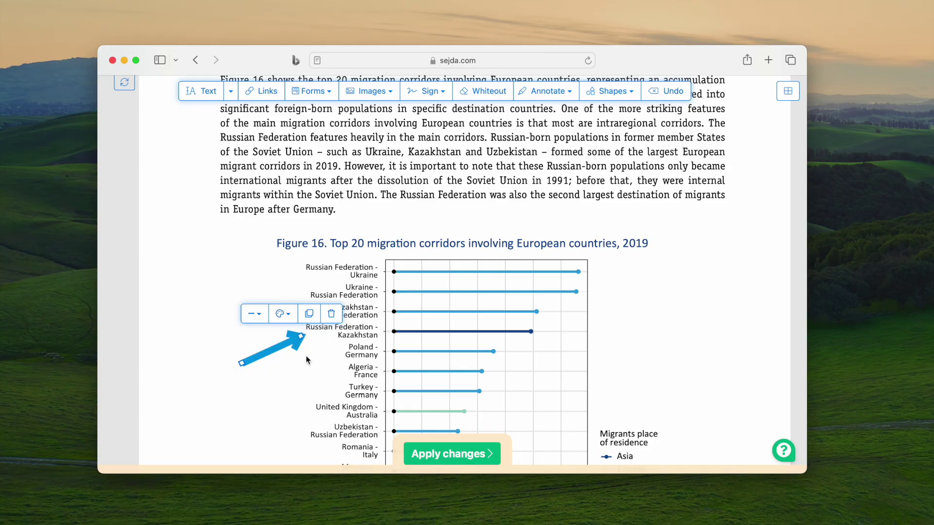
# - Duplicate the arrow, delete the copy, and apply changes to produce the finished PDF
pyautogui.click(308, 313)
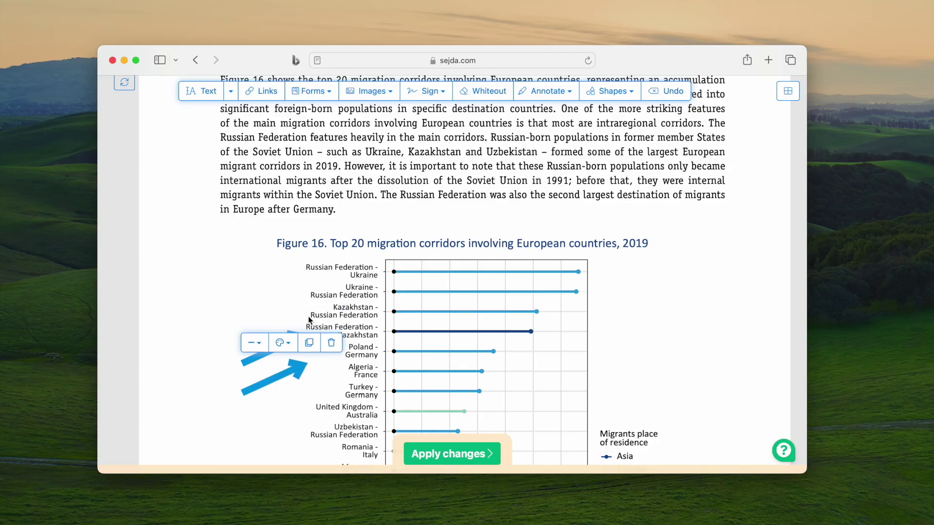
pyautogui.click(331, 344)
pyautogui.scroll(-2, 407, 317)
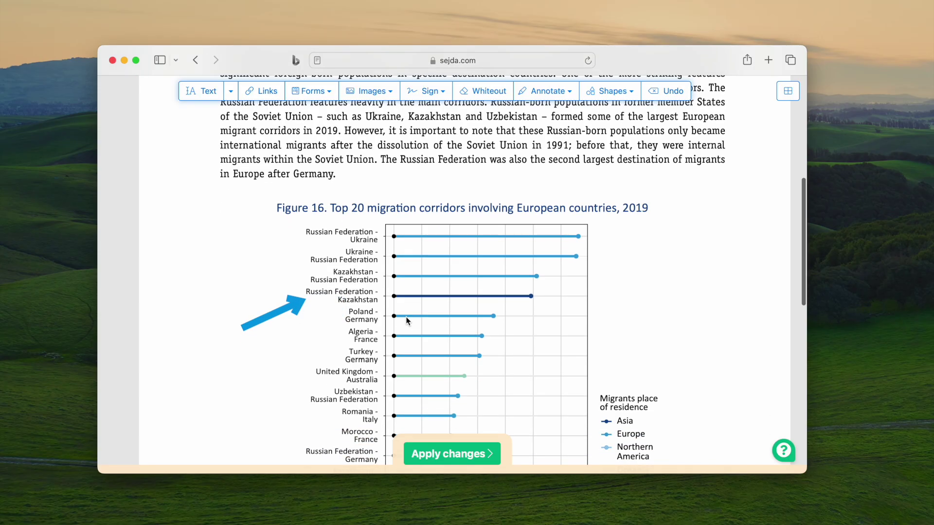
pyautogui.click(448, 455)
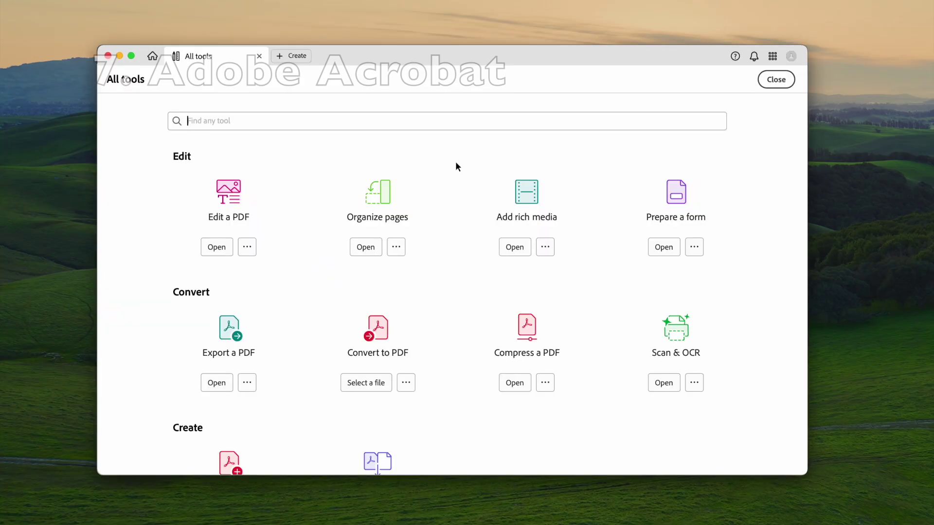
pyautogui.scroll(-2, 455, 167)
pyautogui.scroll(-3, 456, 163)
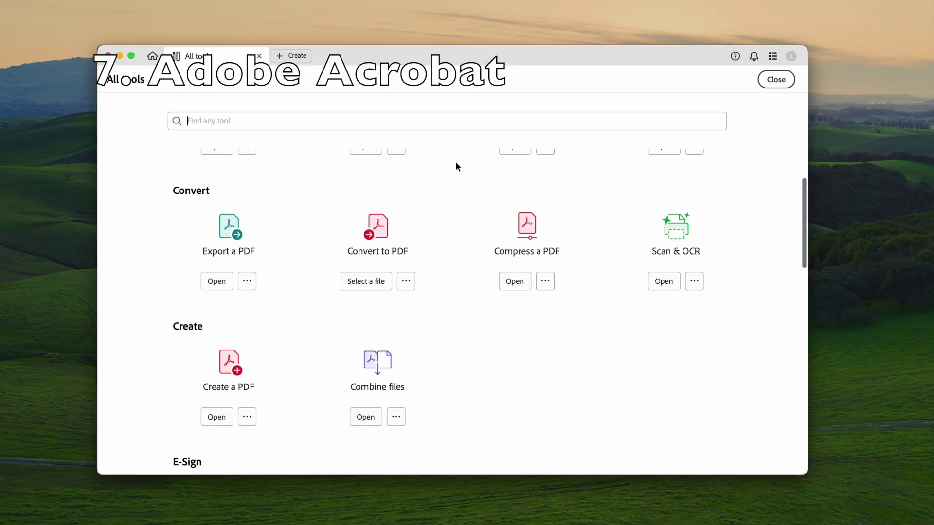
# - Sketch a red freehand arrow toward the Russian Federation – Kazakhstan row of Figure 16, then undo it
pyautogui.scroll(-1, 456, 166)
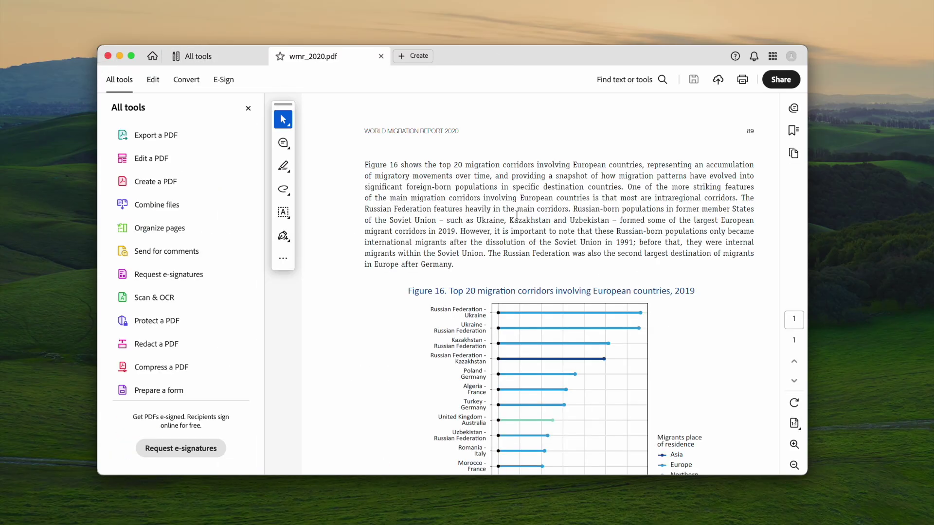
pyautogui.scroll(-2, 347, 210)
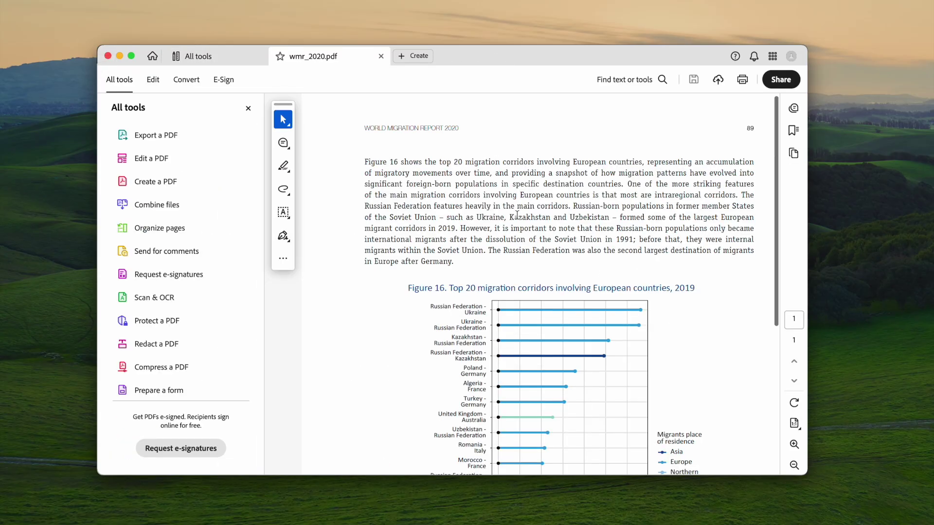
pyautogui.click(283, 189)
pyautogui.click(324, 189)
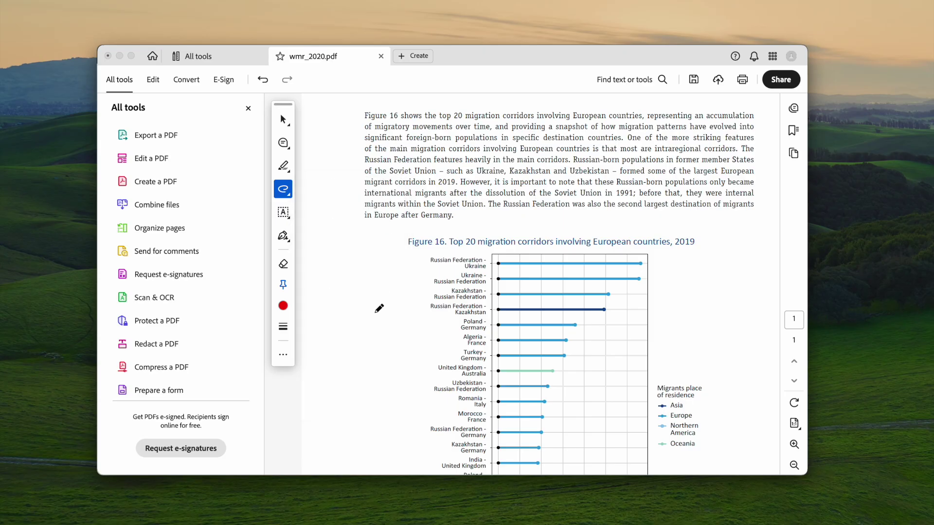
pyautogui.moveTo(383, 331); pyautogui.dragTo(432, 305)
pyautogui.click(263, 79)
# - Draw a purple 3 pt arrow toward the Russian Federation – Kazakhstan row
pyautogui.click(288, 193)
pyautogui.click(322, 237)
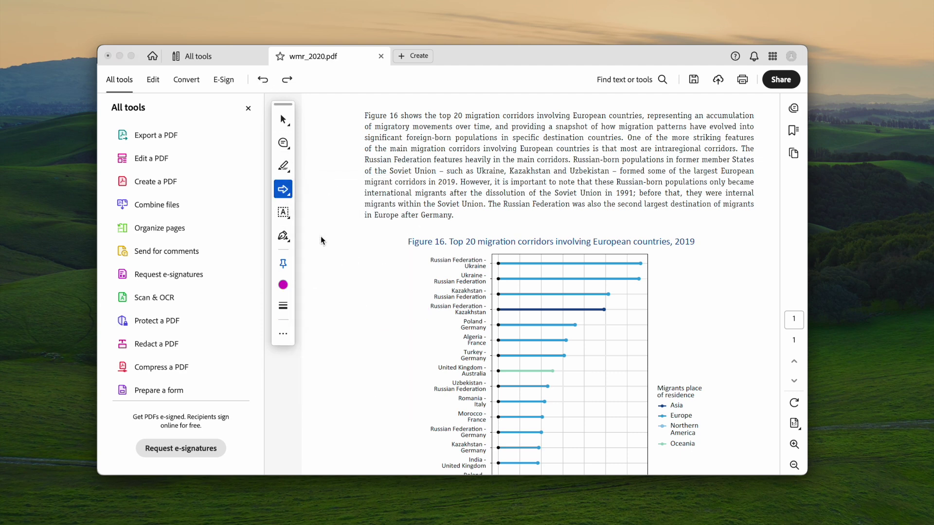
pyautogui.click(283, 286)
pyautogui.click(426, 331)
pyautogui.click(283, 306)
pyautogui.moveTo(338, 321); pyautogui.dragTo(322, 321)
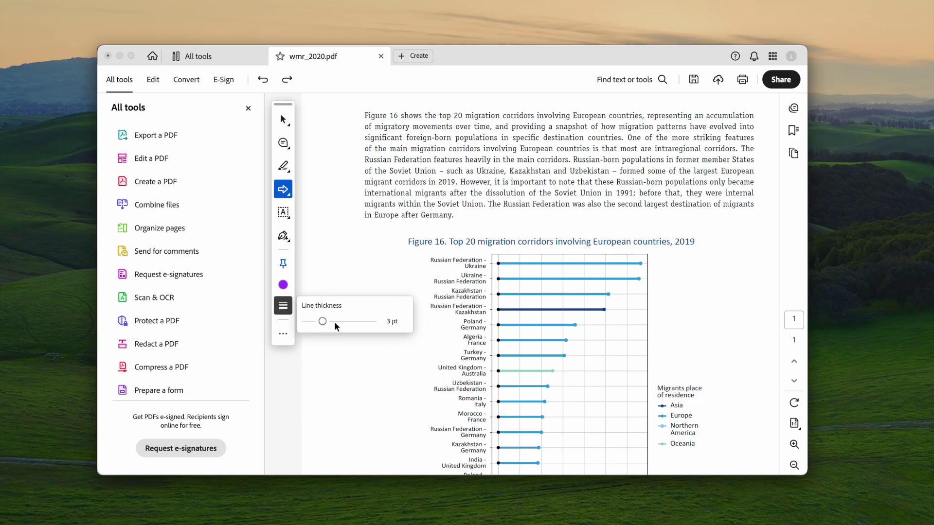
pyautogui.moveTo(375, 345); pyautogui.dragTo(430, 313)
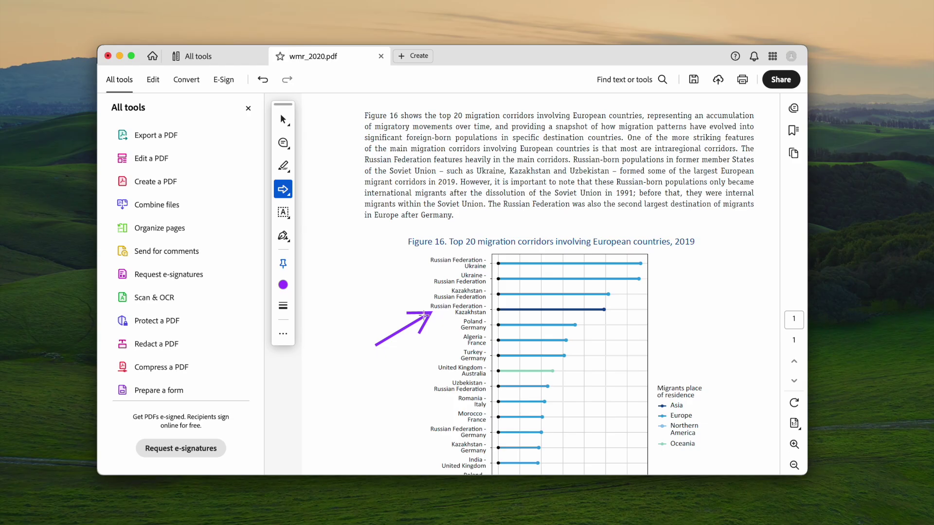
# - Re-aim the purple arrow's head at the Turkey – Germany row, dismissing its comment box
pyautogui.click(283, 119)
pyautogui.click(336, 120)
pyautogui.click(436, 314)
pyautogui.moveTo(433, 313); pyautogui.dragTo(456, 352)
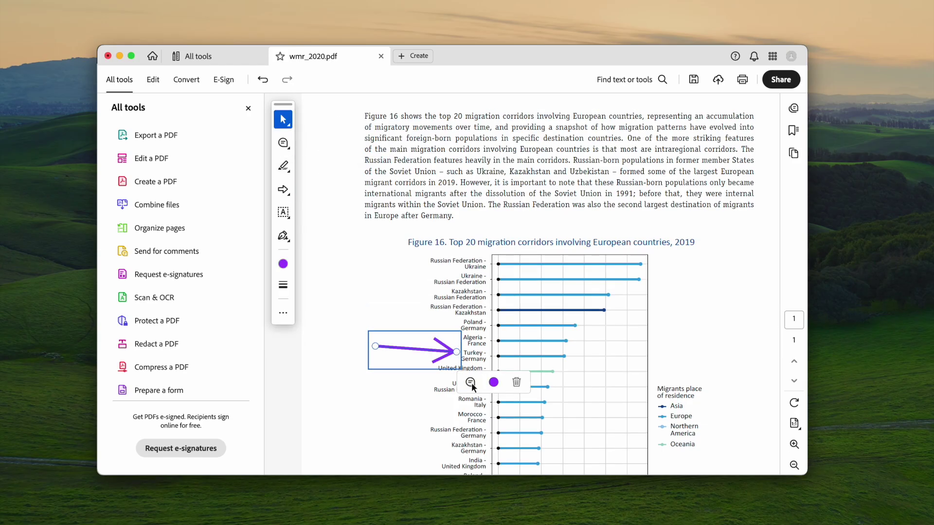
pyautogui.click(471, 383)
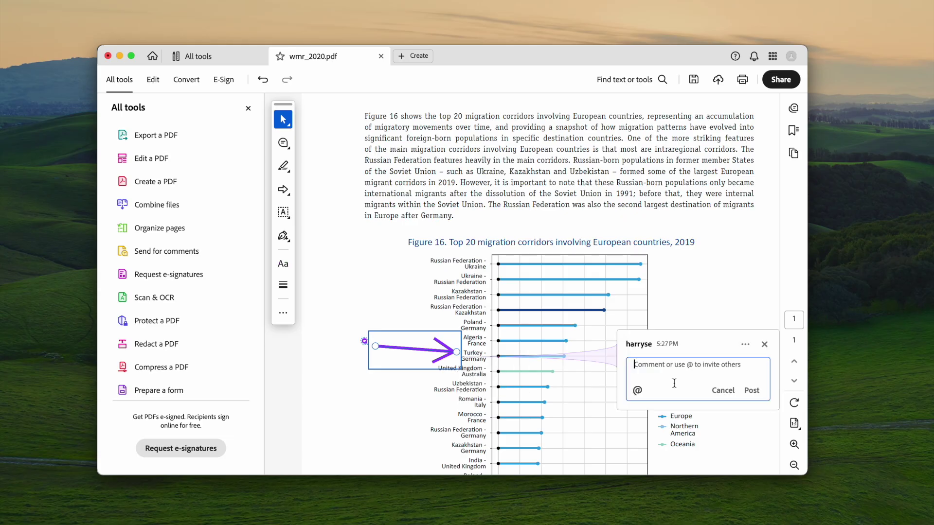
pyautogui.click(694, 287)
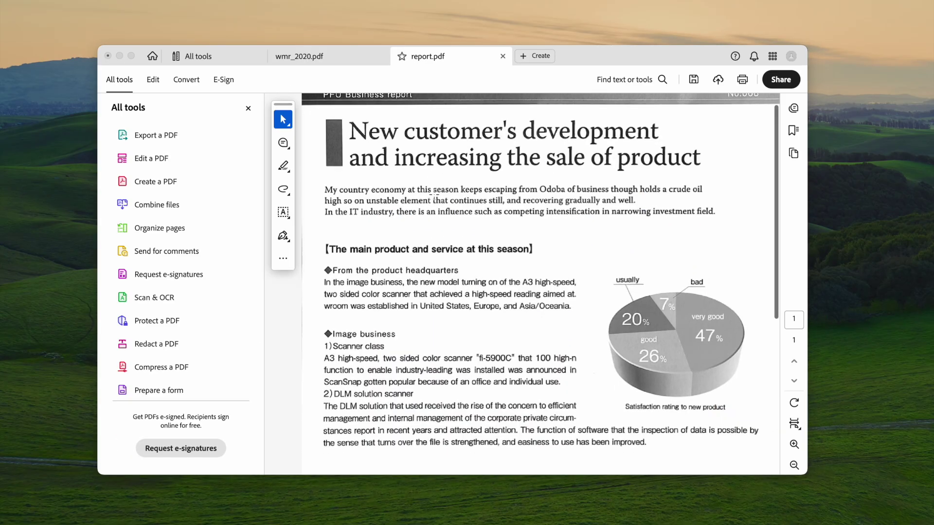
# - Draw a purple arrow at the 'Enhancement of system of management' heading, then enter Edit mode
pyautogui.scroll(-1, 445, 197)
pyautogui.click(445, 197)
pyautogui.scroll(-3, 445, 197)
pyautogui.scroll(5, 389, 195)
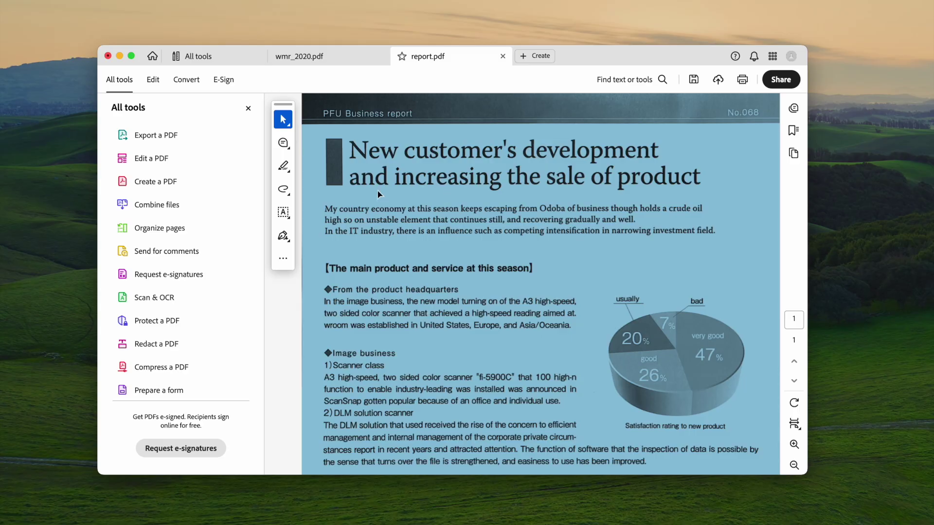
pyautogui.click(287, 191)
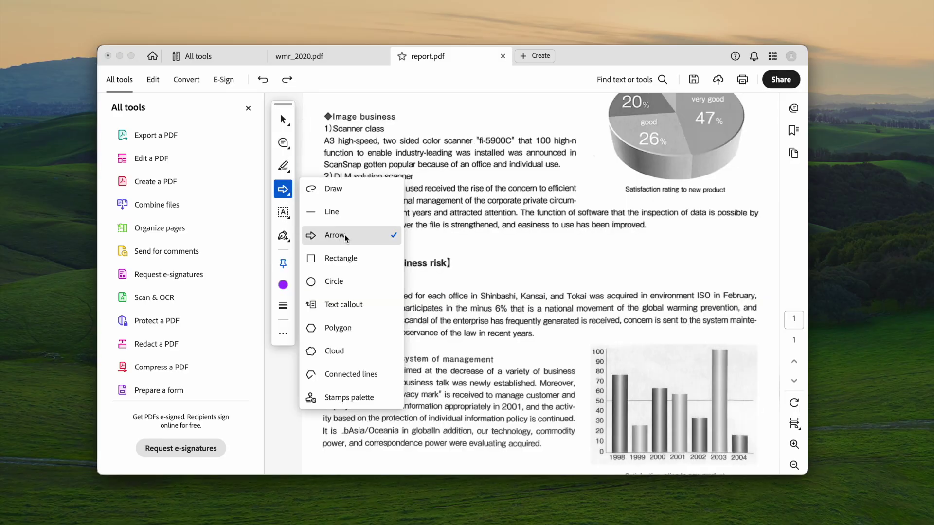
pyautogui.click(345, 235)
pyautogui.moveTo(559, 337); pyautogui.dragTo(496, 360)
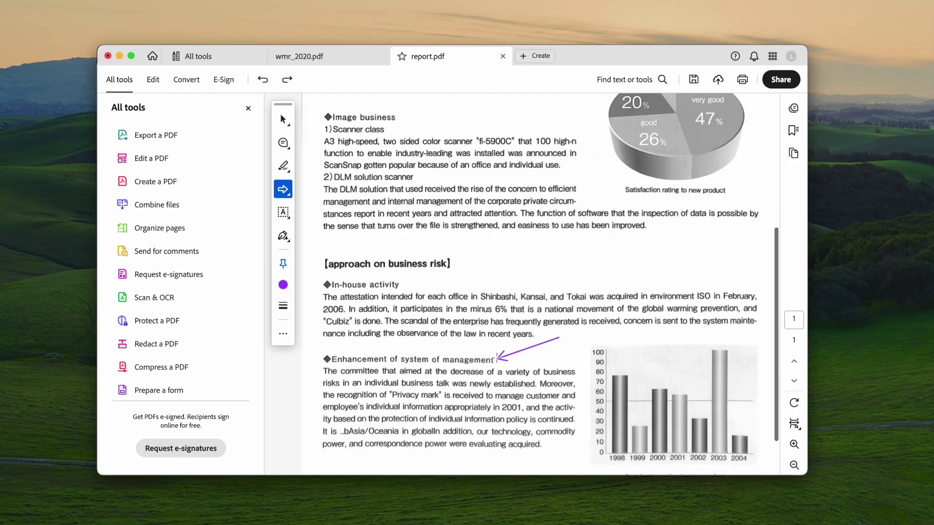
pyautogui.click(152, 80)
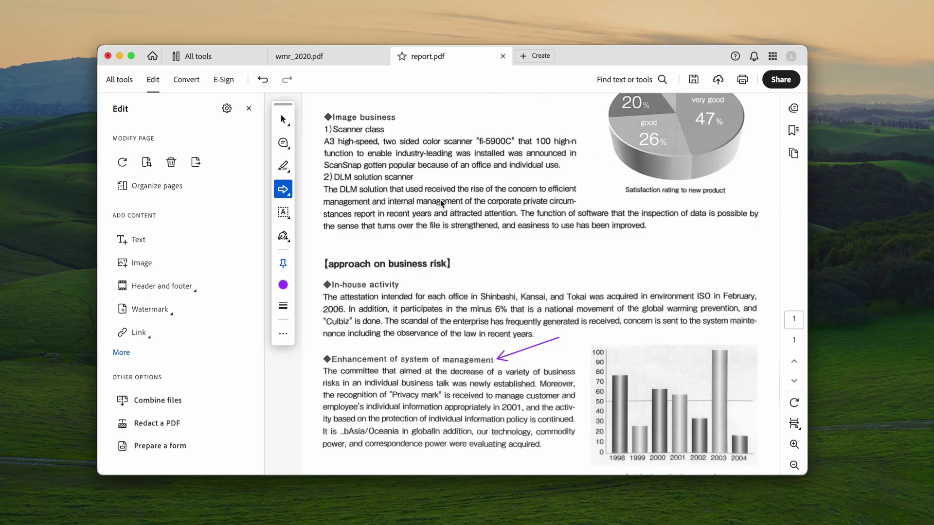